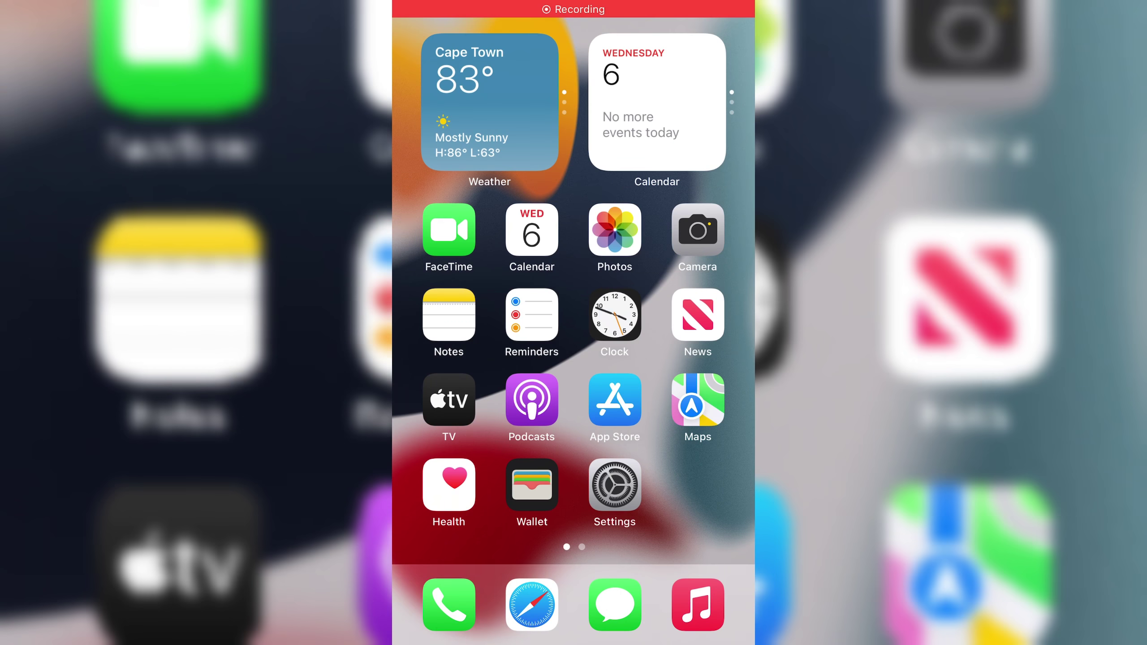
- Check the iPhone's software version and model details in Settings > General
click(615, 485)
drag(574, 448, 574, 233)
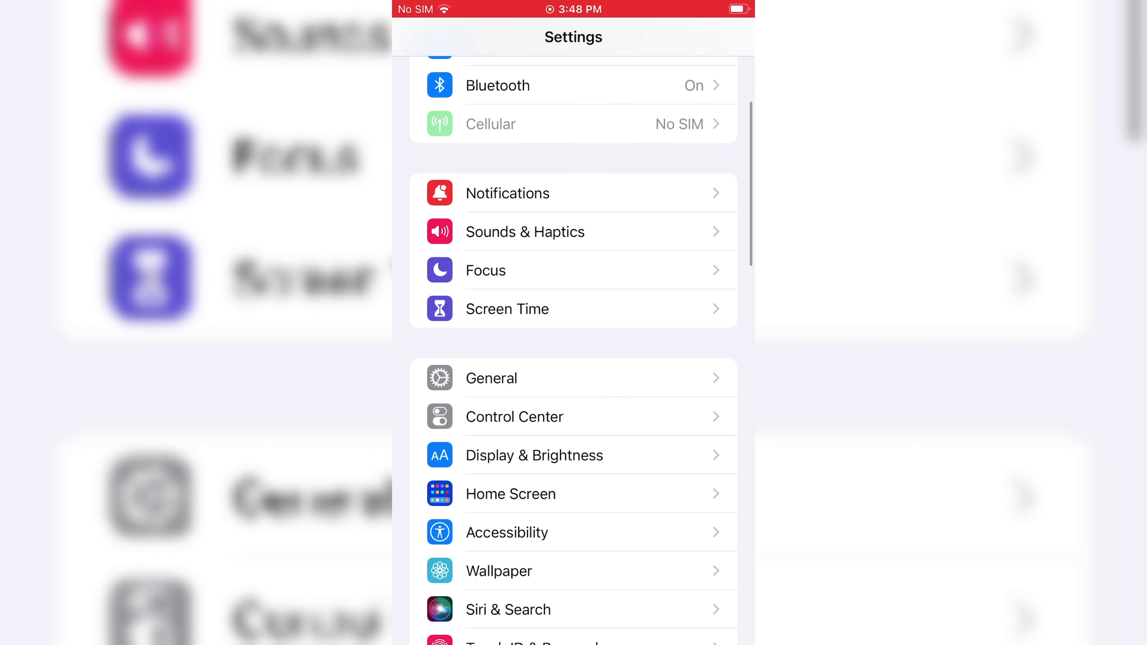
click(491, 376)
click(484, 107)
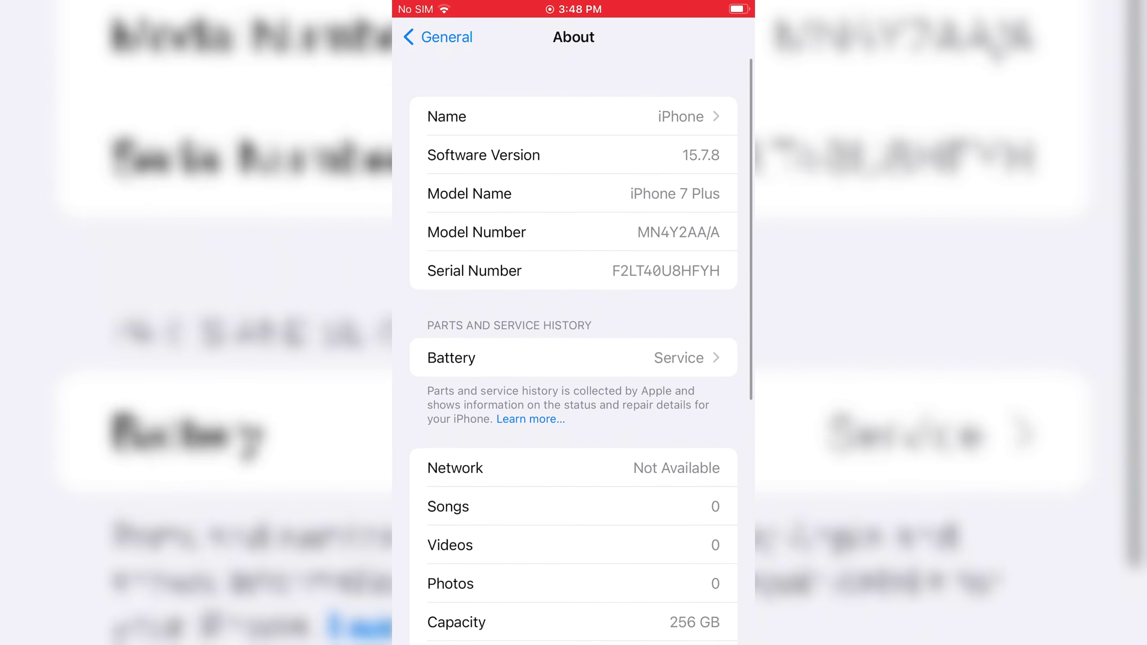
drag(573, 448, 574, 432)
click(439, 38)
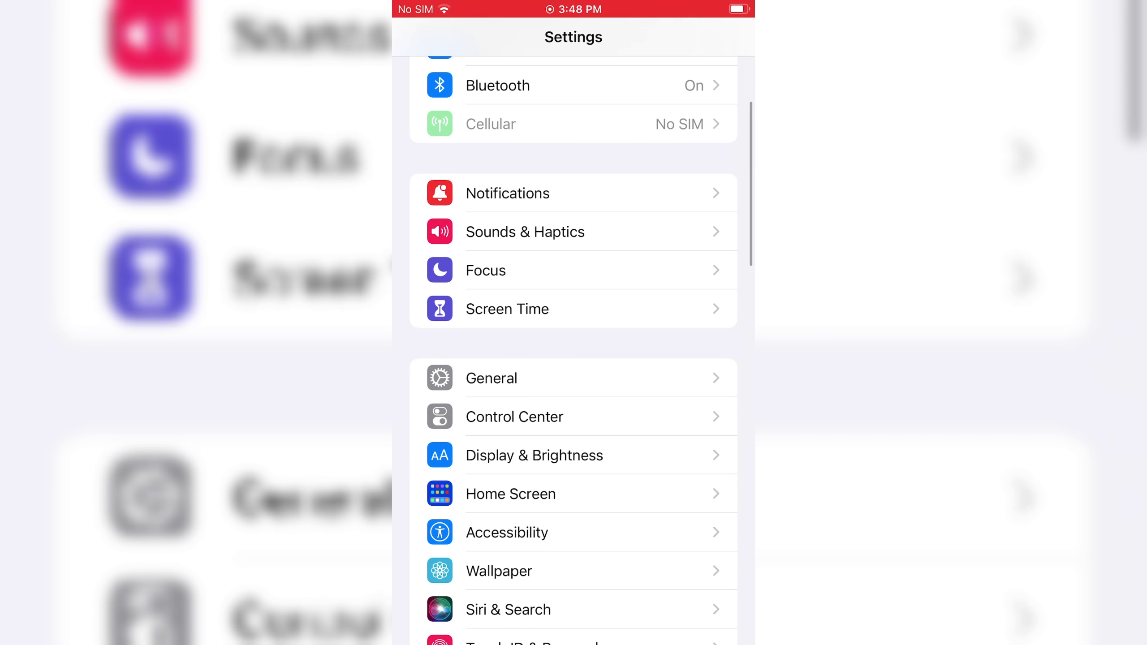
key(super)
- In Sileo, search 'Troll', queue TrollStore Helper and confirm its installation
drag(681, 359, 466, 359)
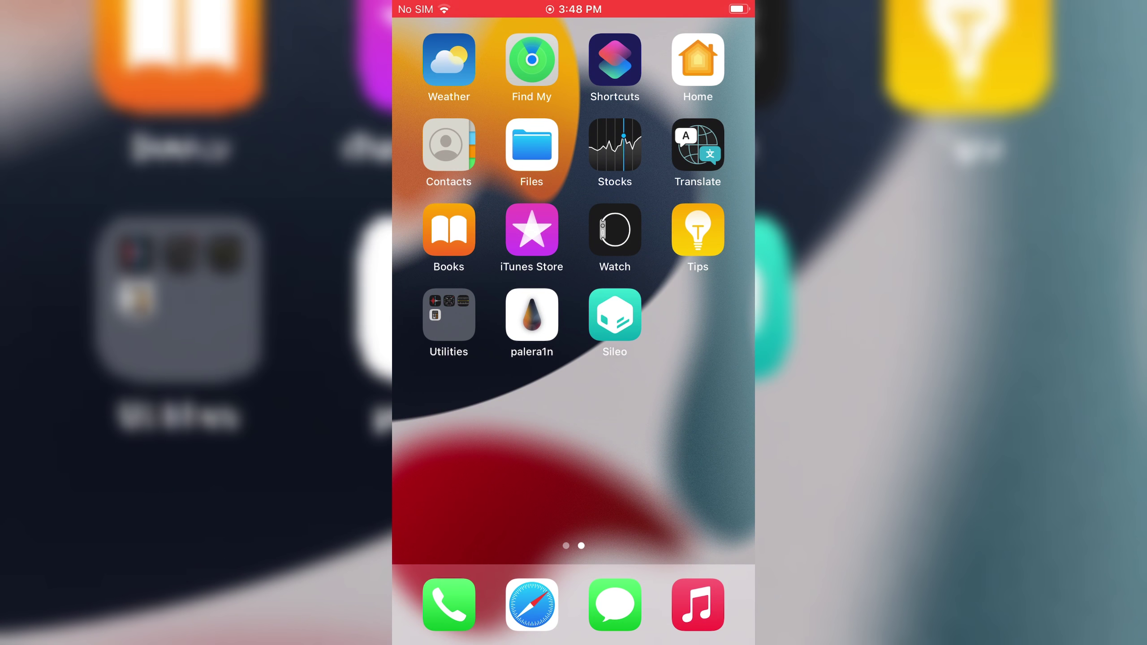
click(615, 315)
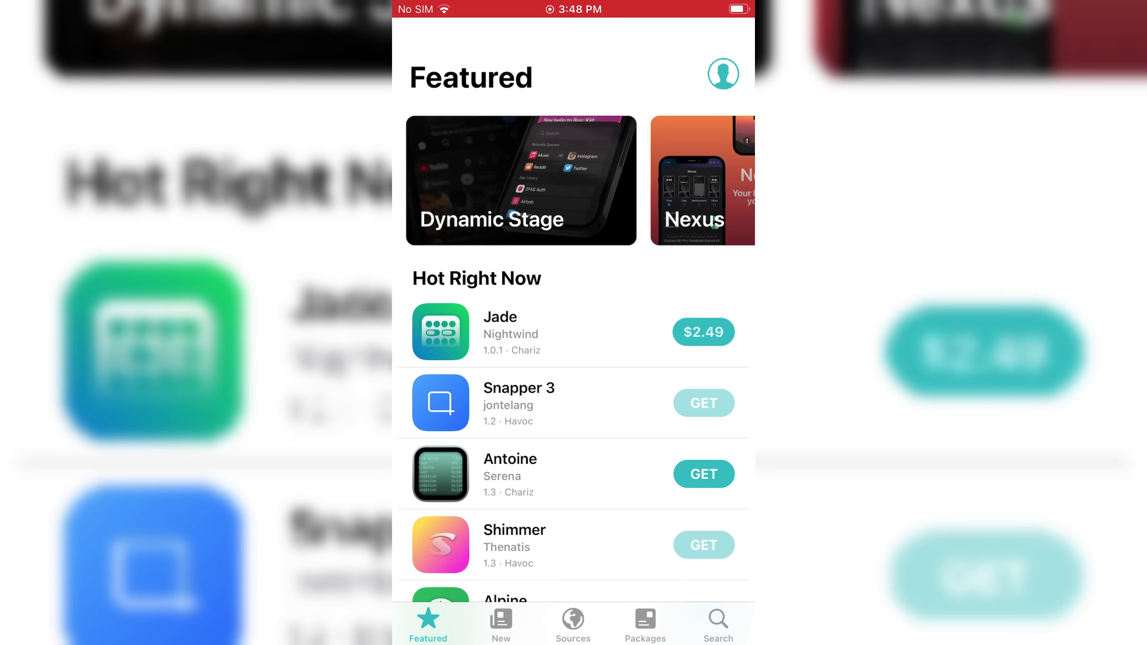
click(718, 625)
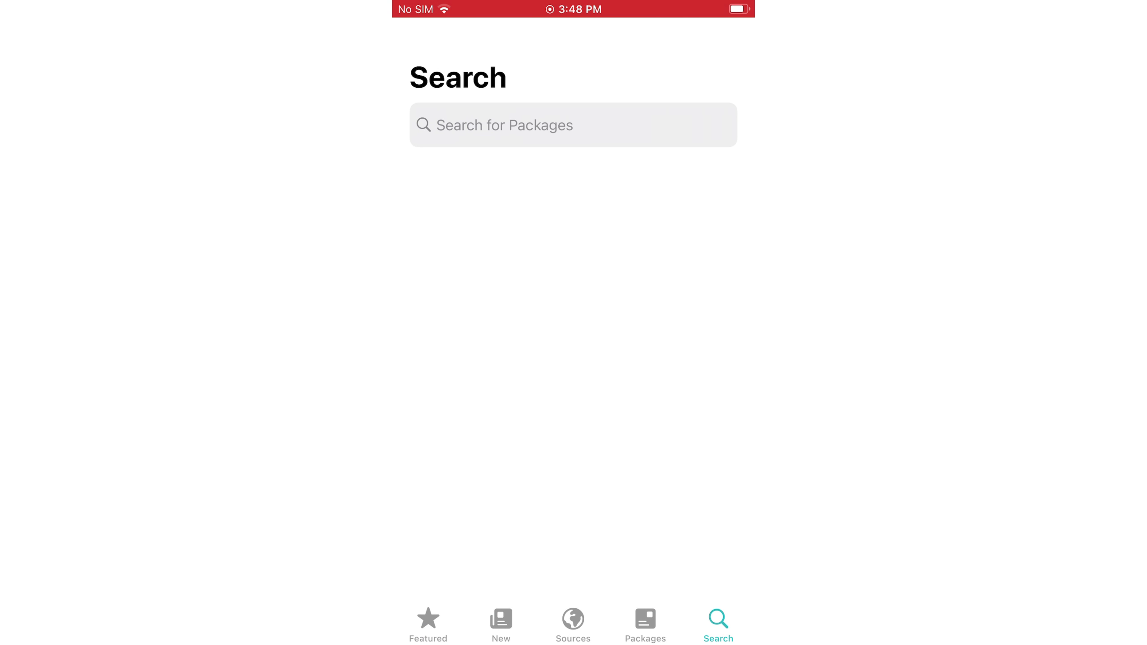
click(574, 125)
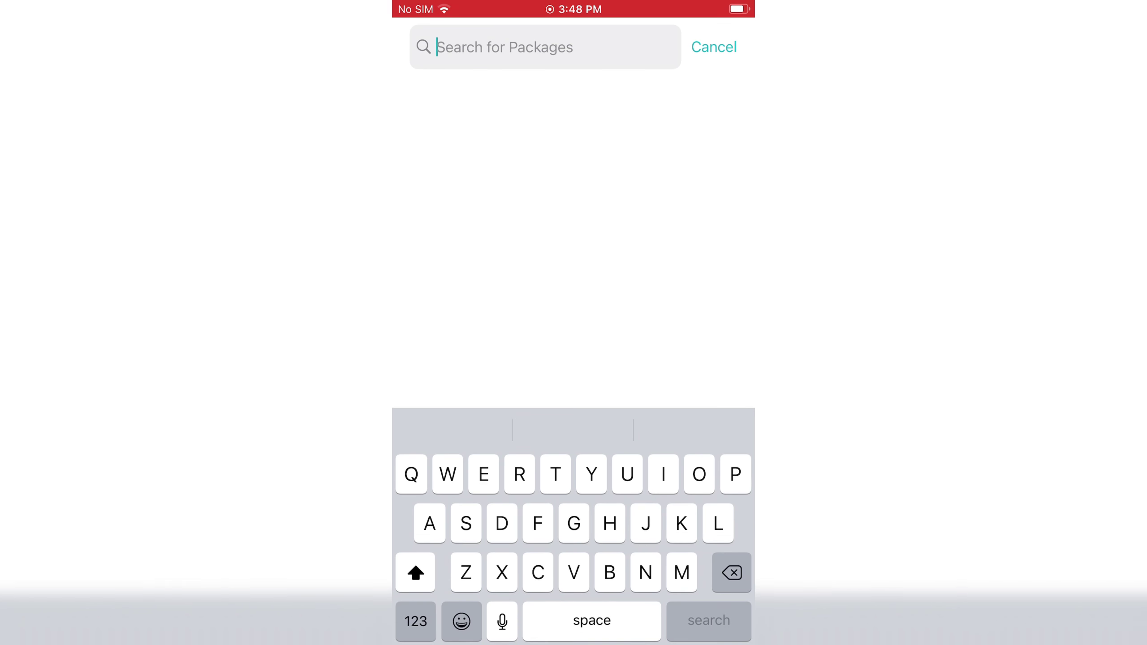
text(Troll)
click(513, 162)
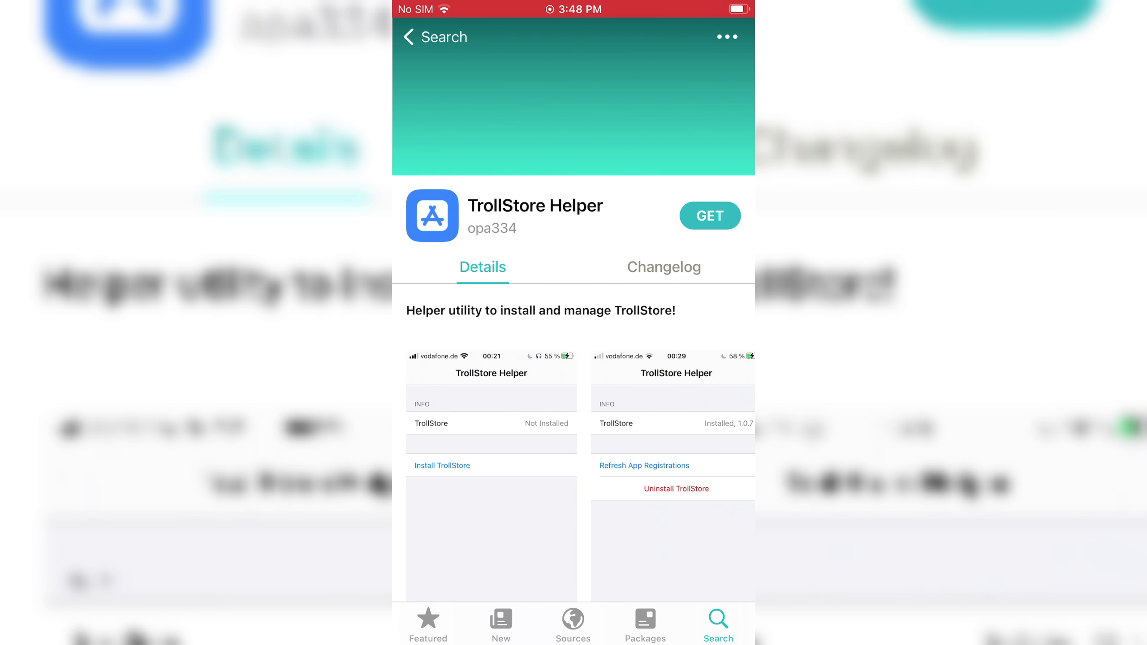
click(709, 215)
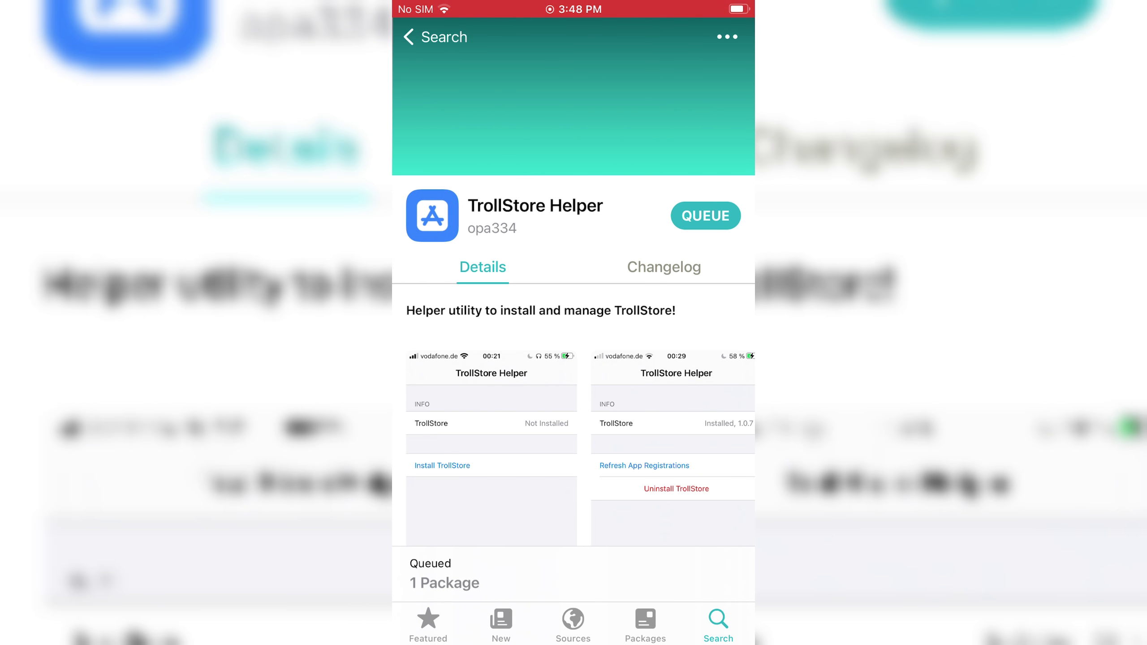
click(574, 573)
click(573, 568)
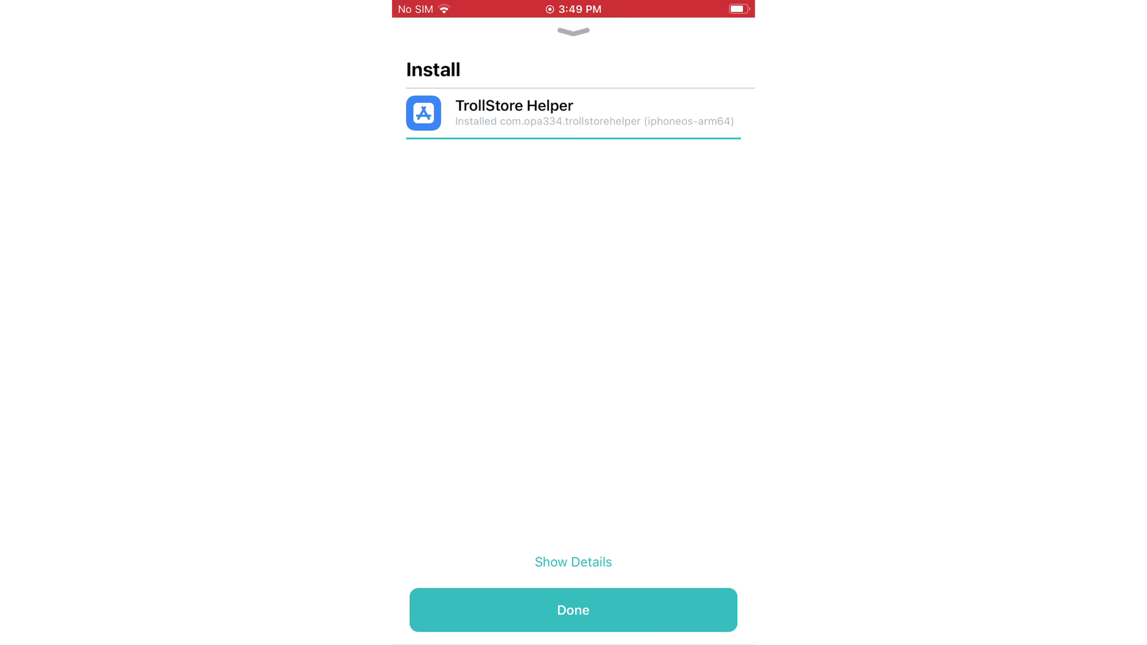
- Dismiss the Sileo summary, launch TrollStore Helper and run Install TrollStore
click(574, 611)
key(super)
click(698, 315)
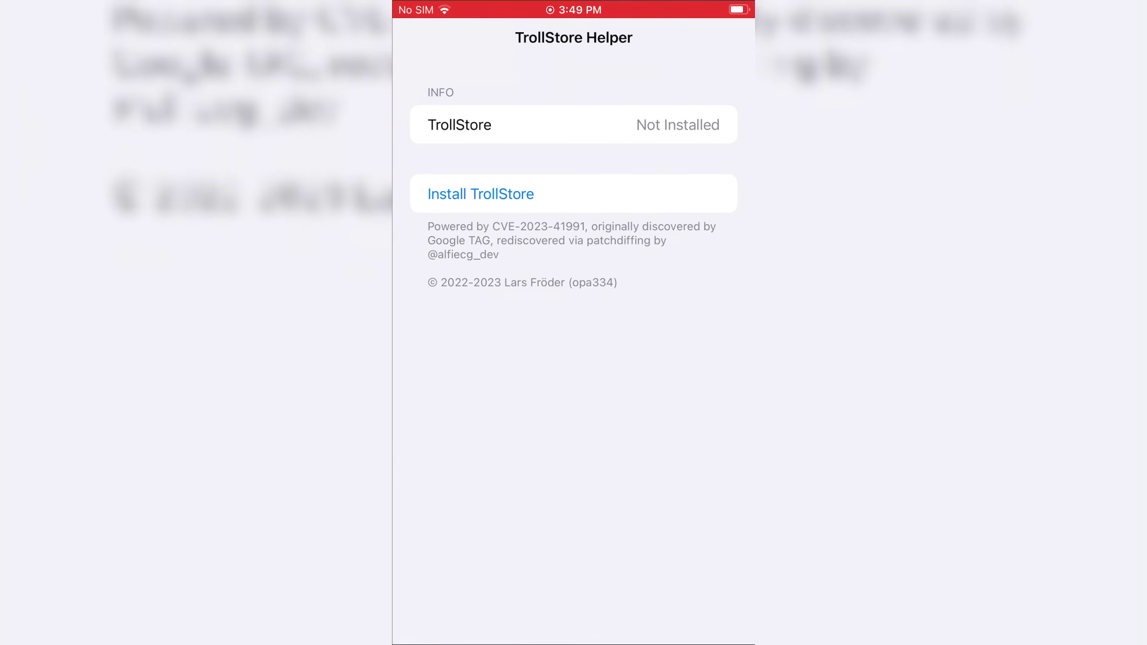
click(481, 194)
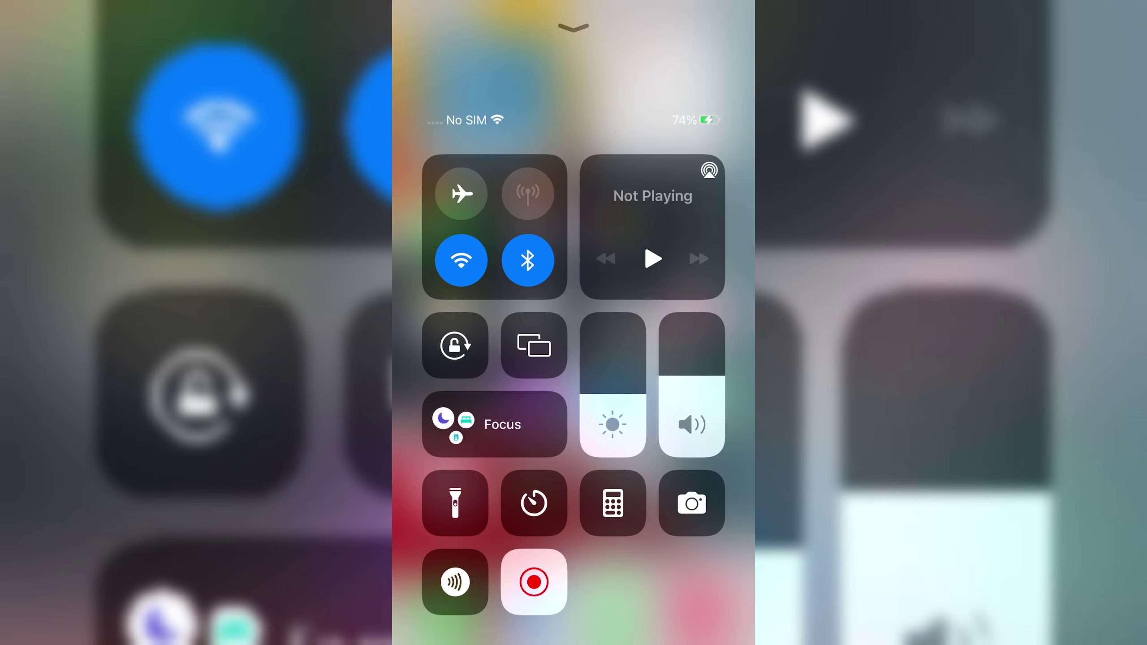
- From TrollStore's Settings, install the persistence helper into the Tips app
drag(573, 627, 573, 270)
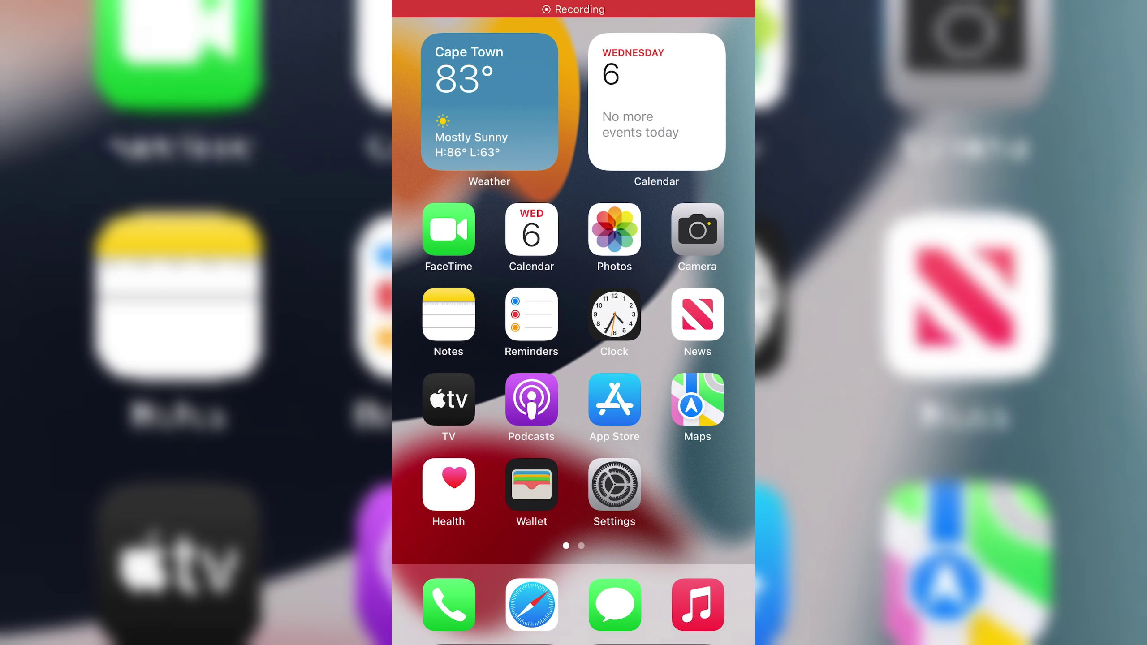
drag(681, 358, 430, 358)
click(449, 400)
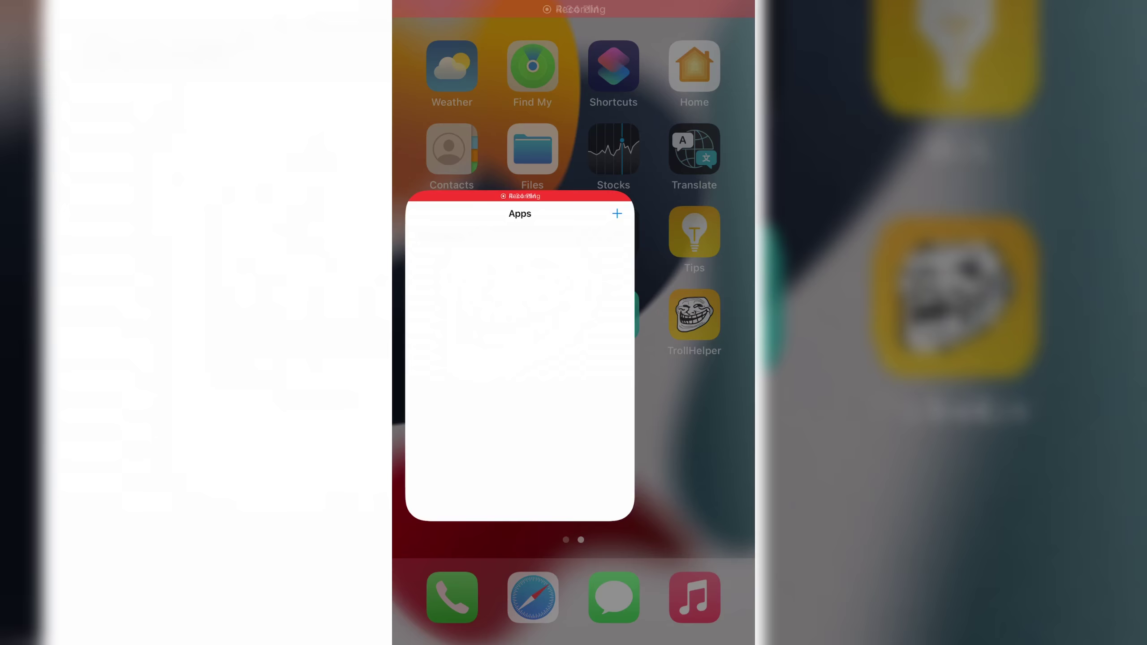
click(664, 623)
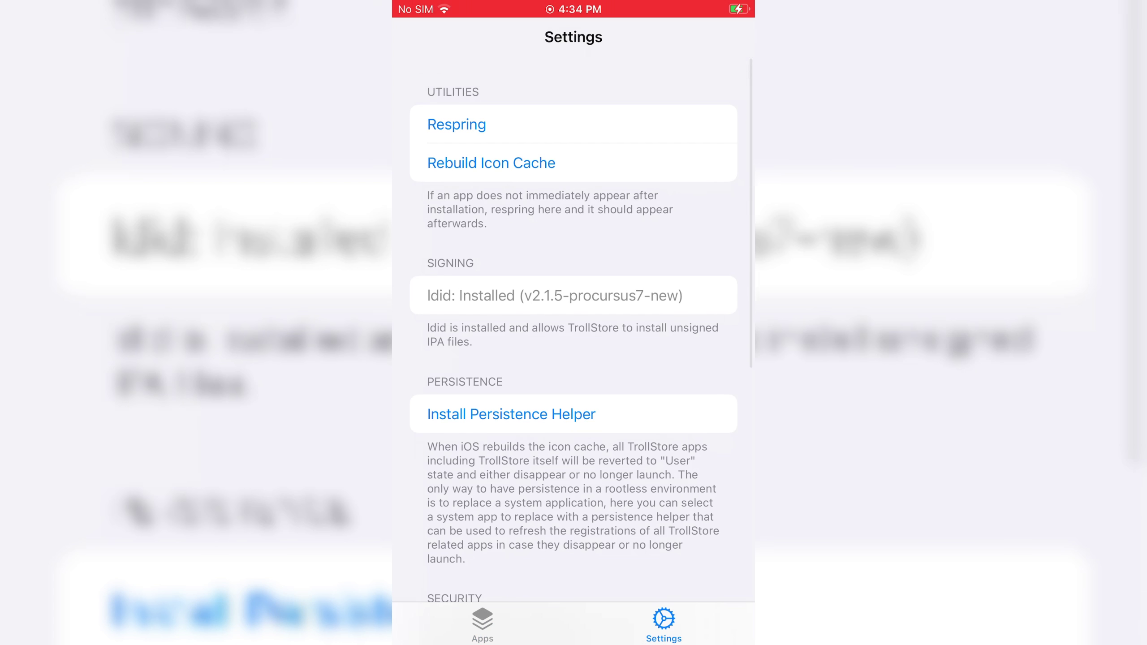
click(579, 412)
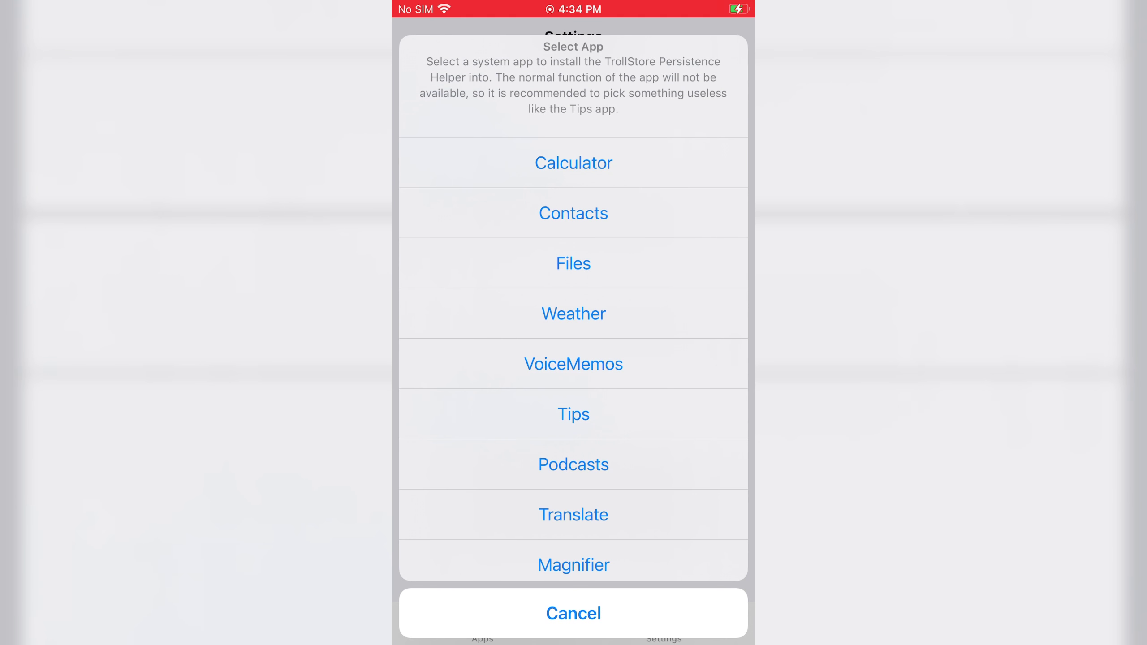
click(574, 414)
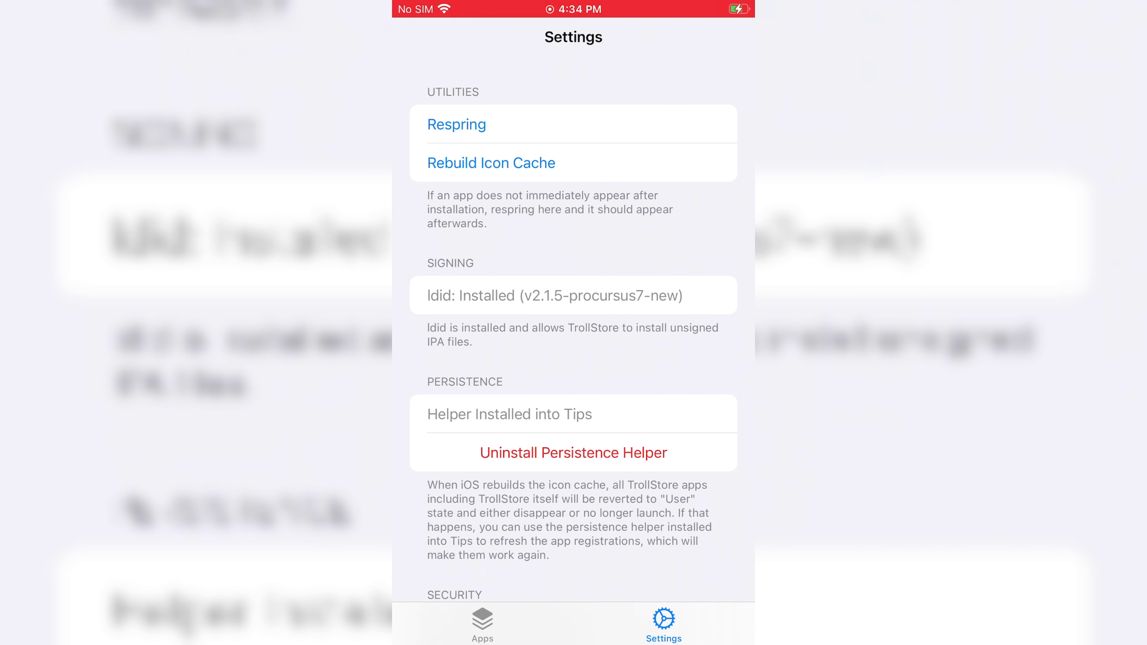
- Close TrollStore and launch Tips to check the persistence helper
drag(574, 640, 574, 403)
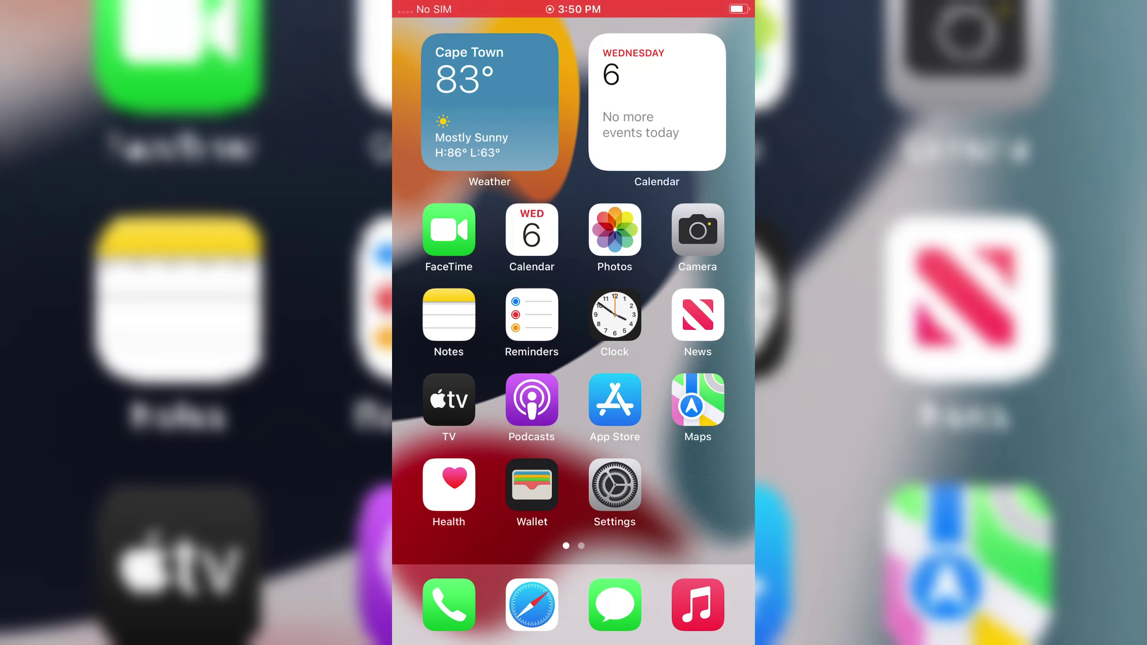
drag(681, 403, 448, 403)
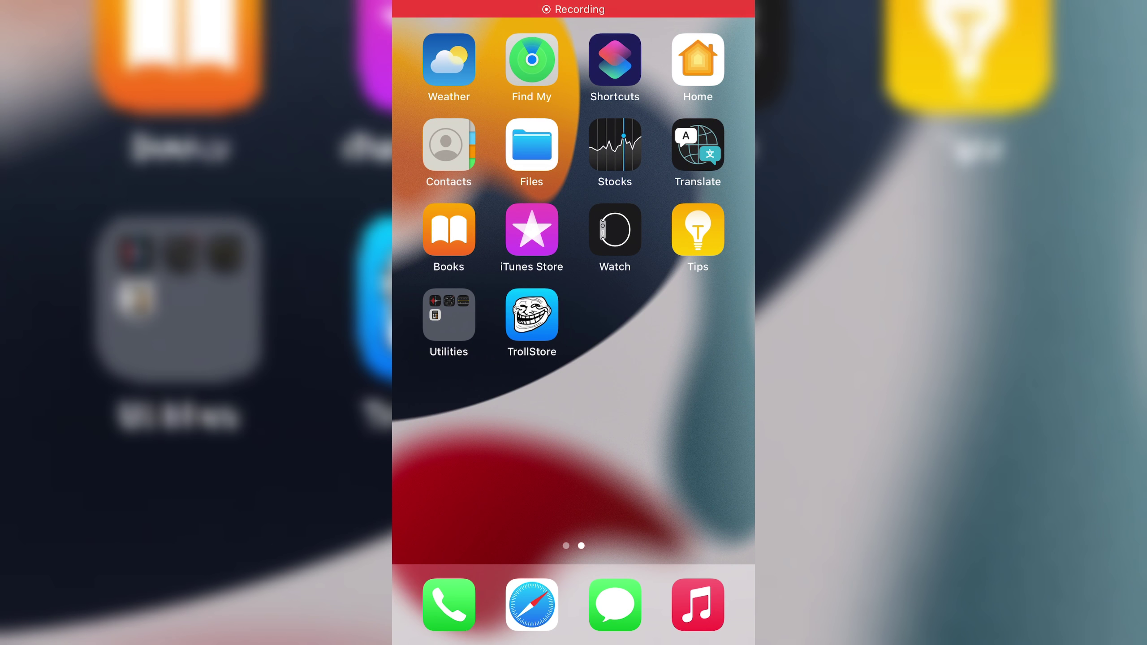
click(697, 230)
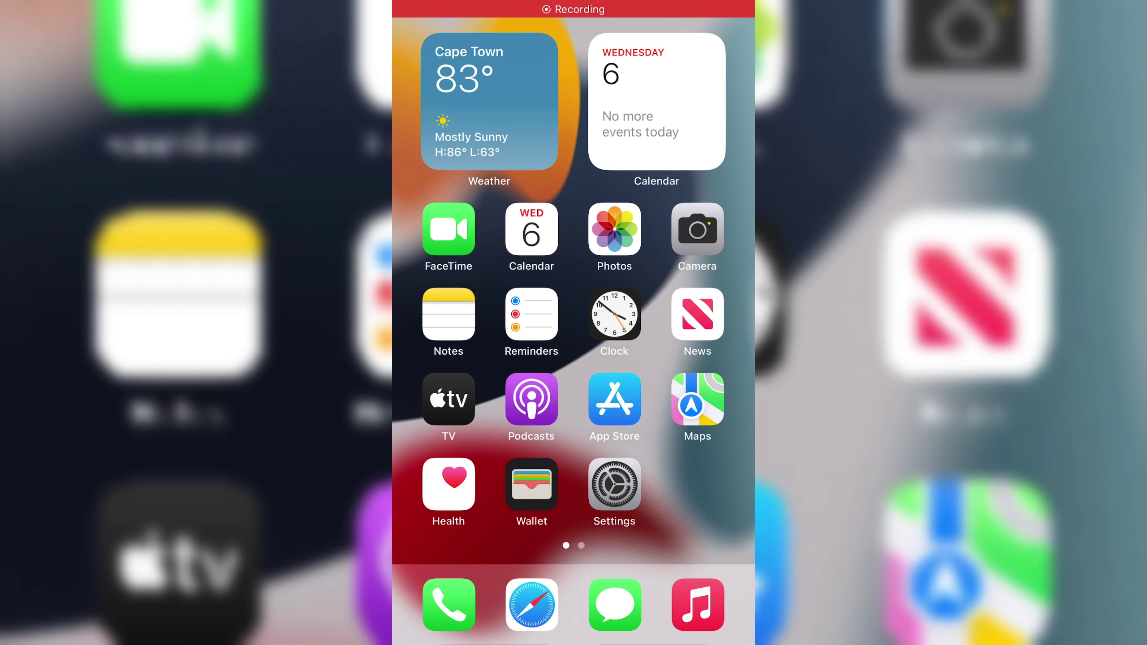
- Reopen TrollStore, review its Settings, then return to it from the home screen
drag(681, 358, 448, 359)
click(532, 310)
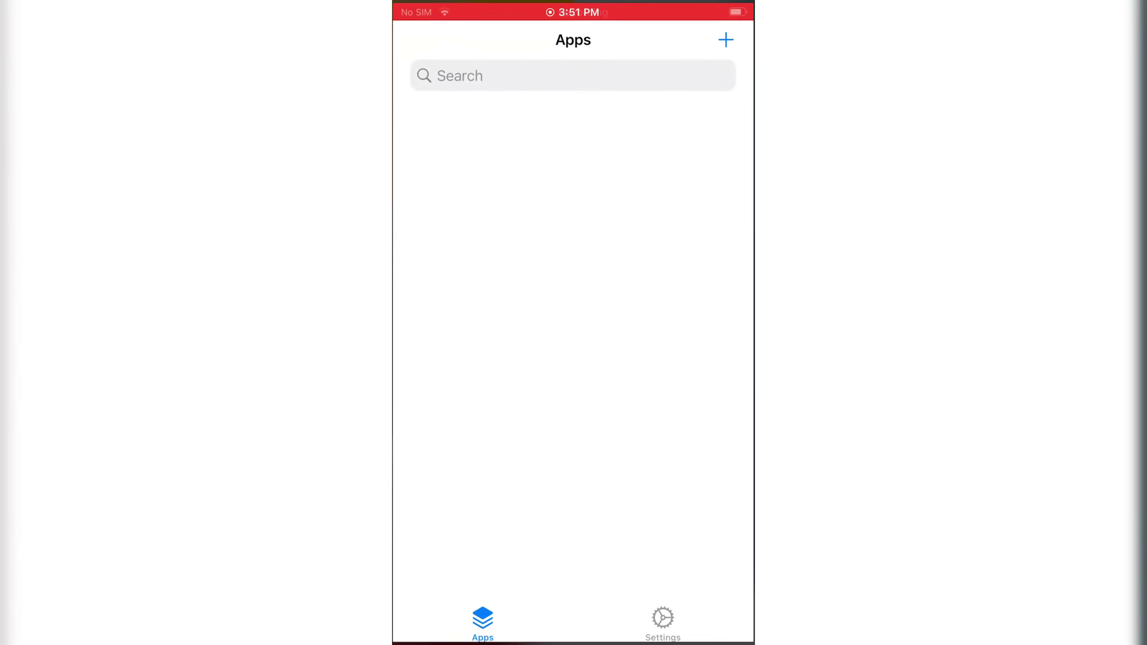
click(663, 623)
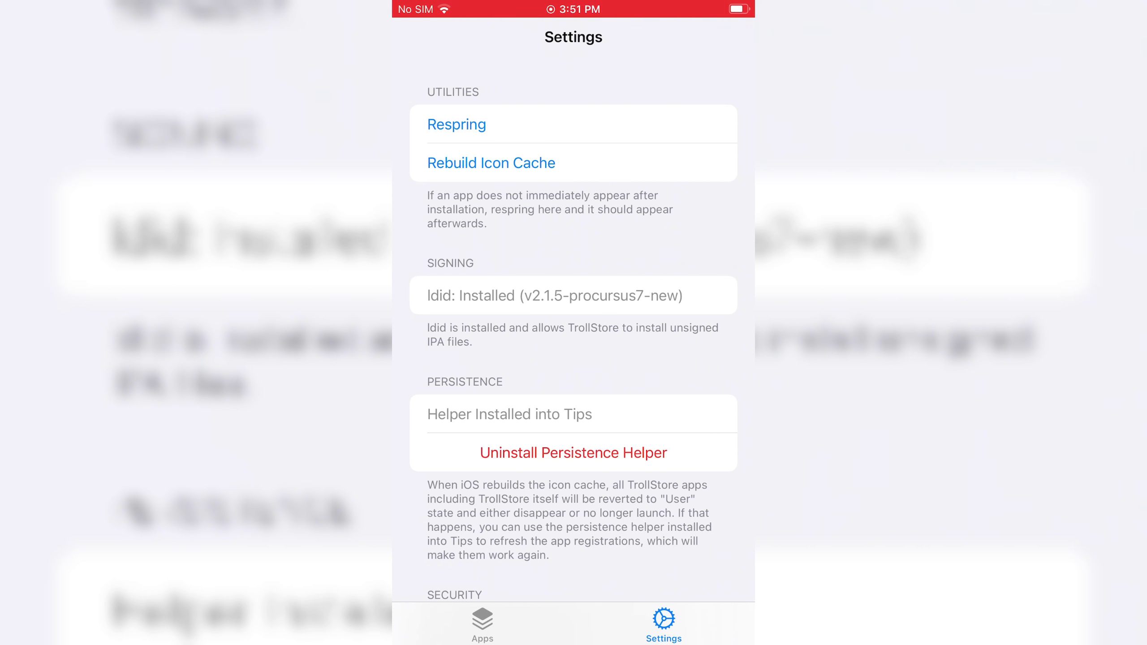
scroll(574, 359, down, 3)
scroll(574, 358, up, 2)
scroll(574, 359, down, 5)
scroll(574, 359, up, 5)
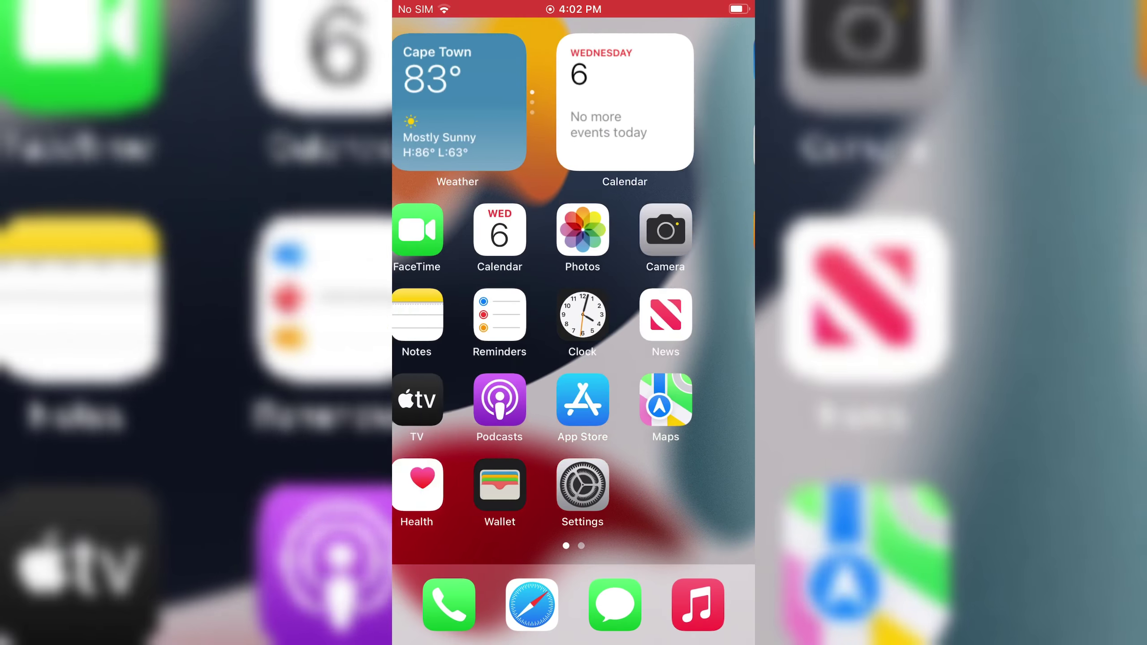
drag(681, 358, 448, 358)
click(499, 310)
- Cancel the app search and go back to the empty Apps list via Settings
click(573, 73)
click(714, 41)
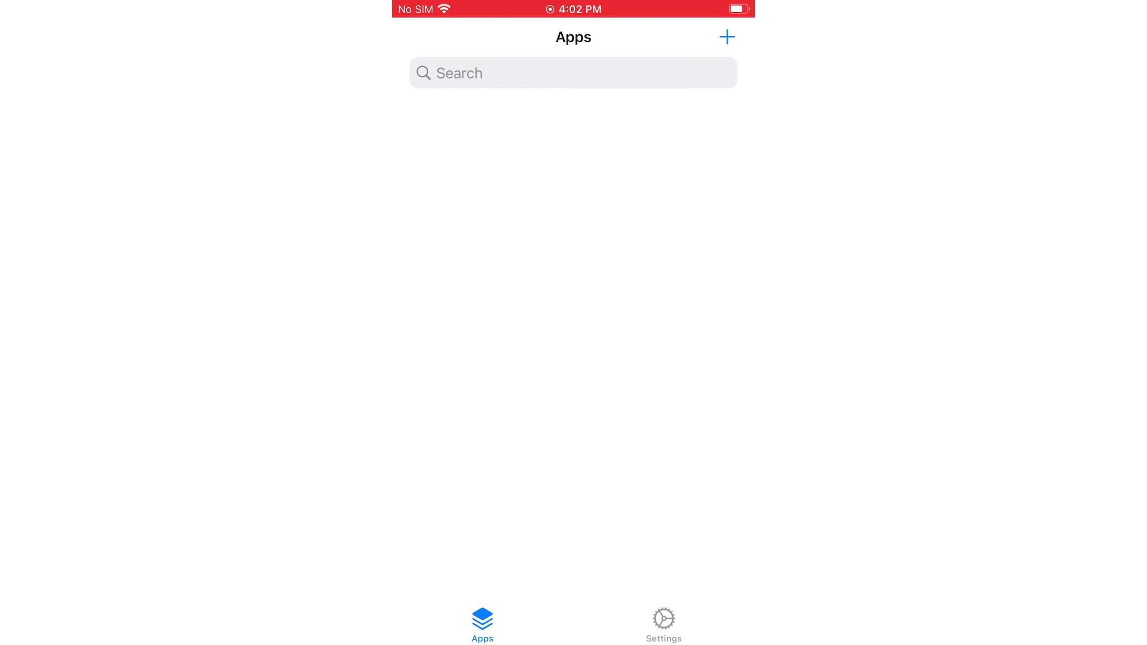
click(663, 623)
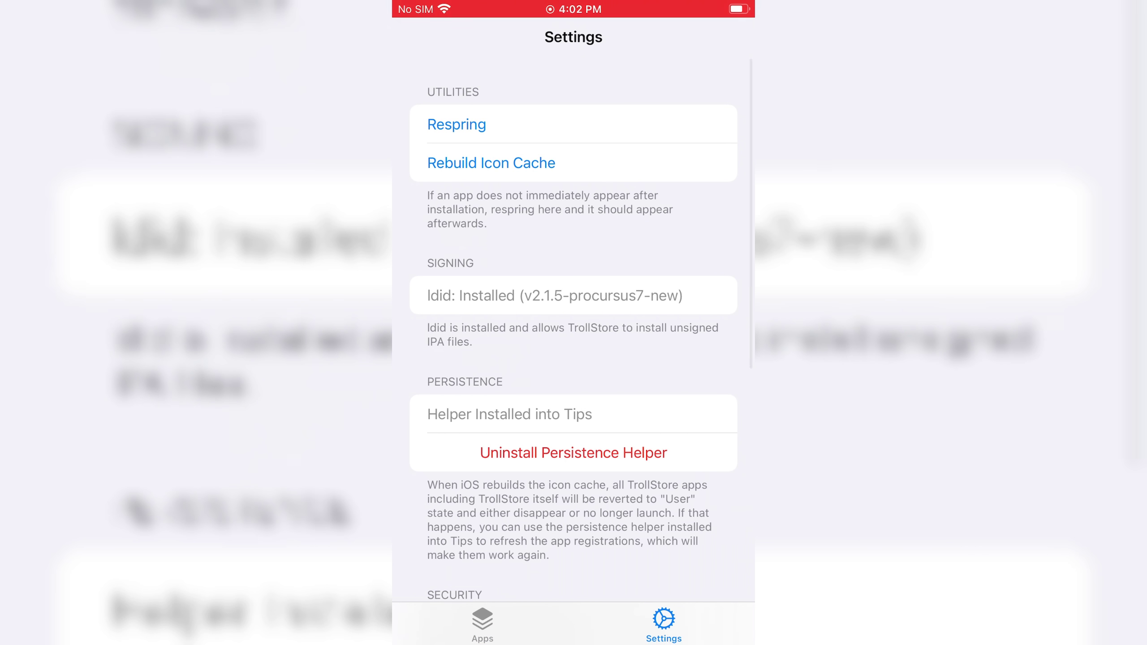
click(482, 623)
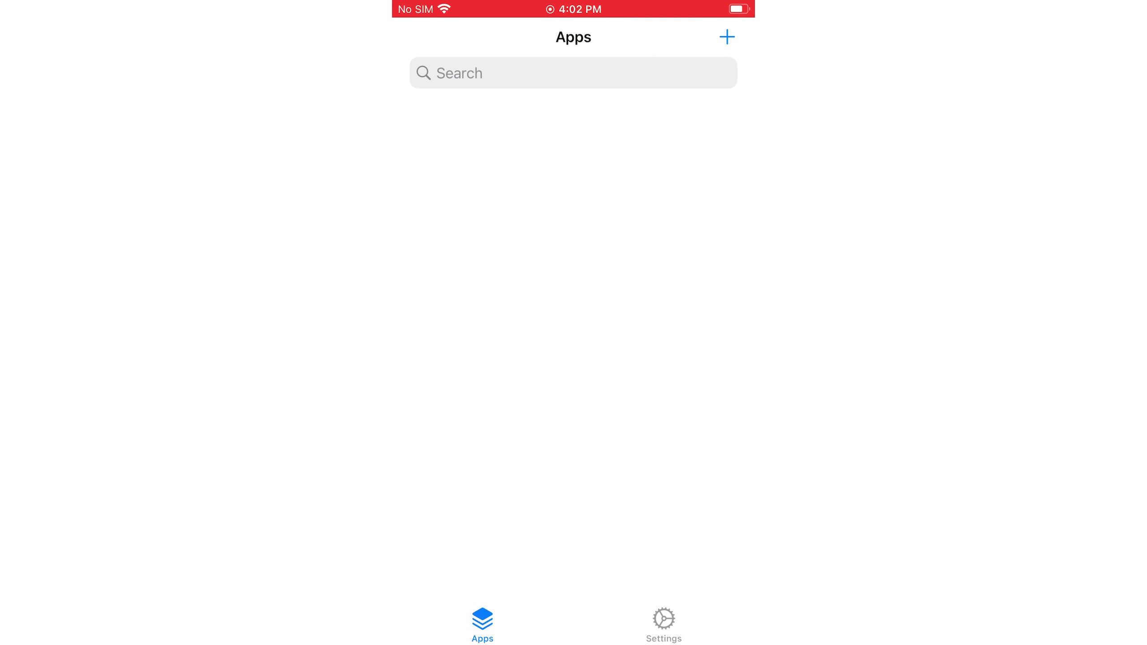
- Choose Install IPA File and select the Minecraft-PE IPA from Recents
click(727, 36)
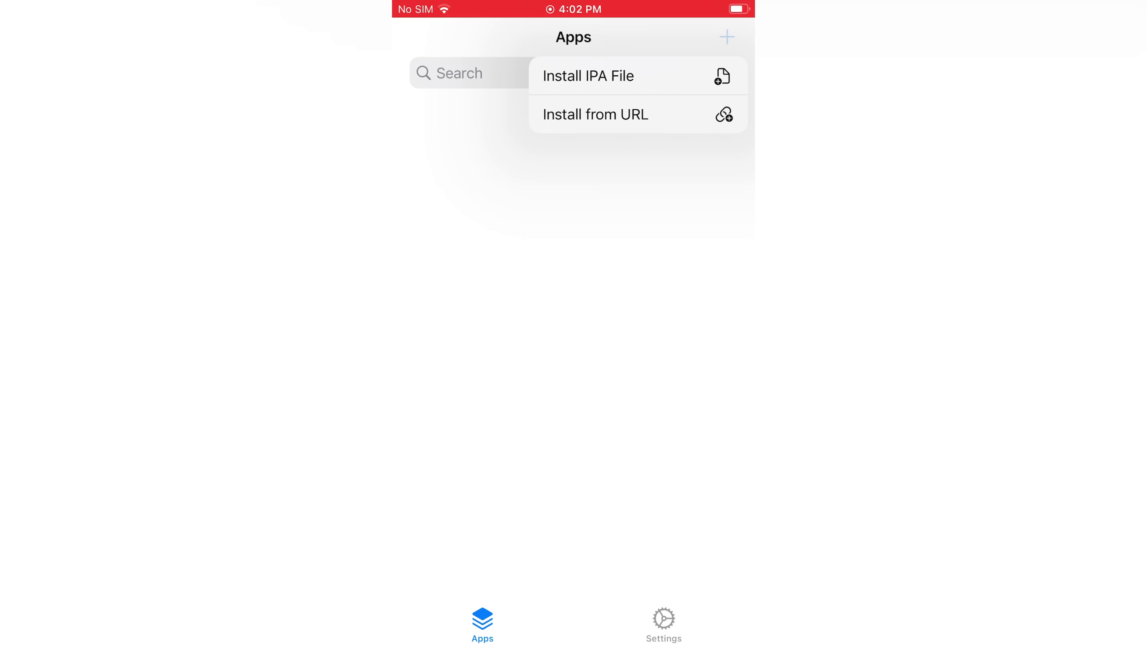
click(588, 76)
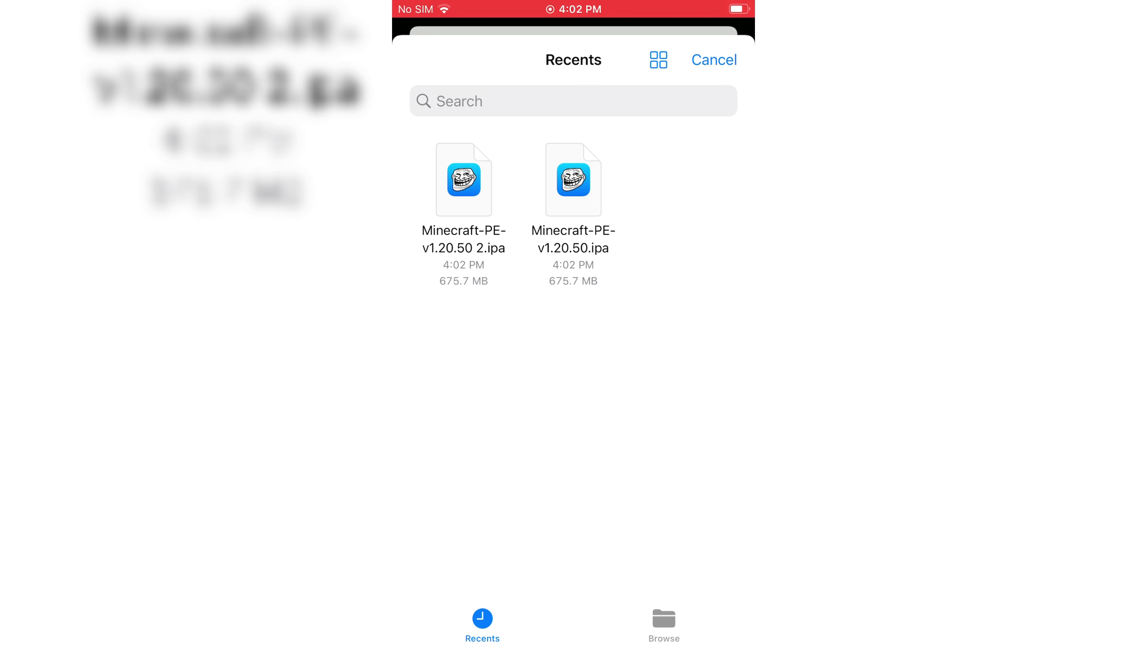
click(464, 180)
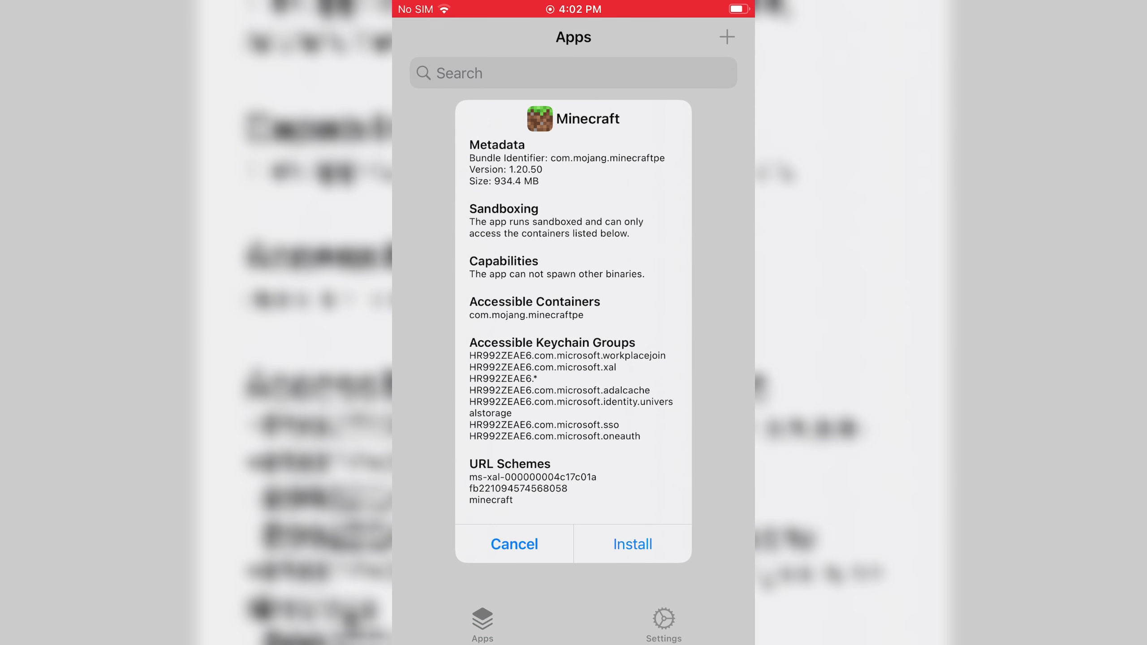
- Confirm installing Minecraft 1.20.50 from its info dialog
click(632, 544)
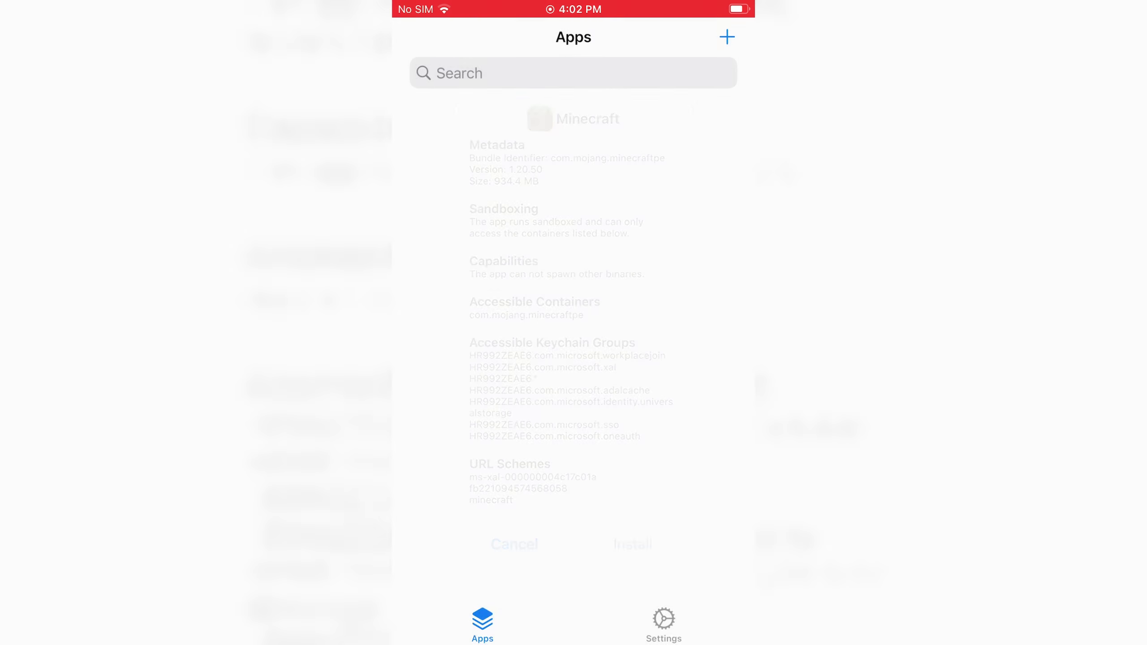